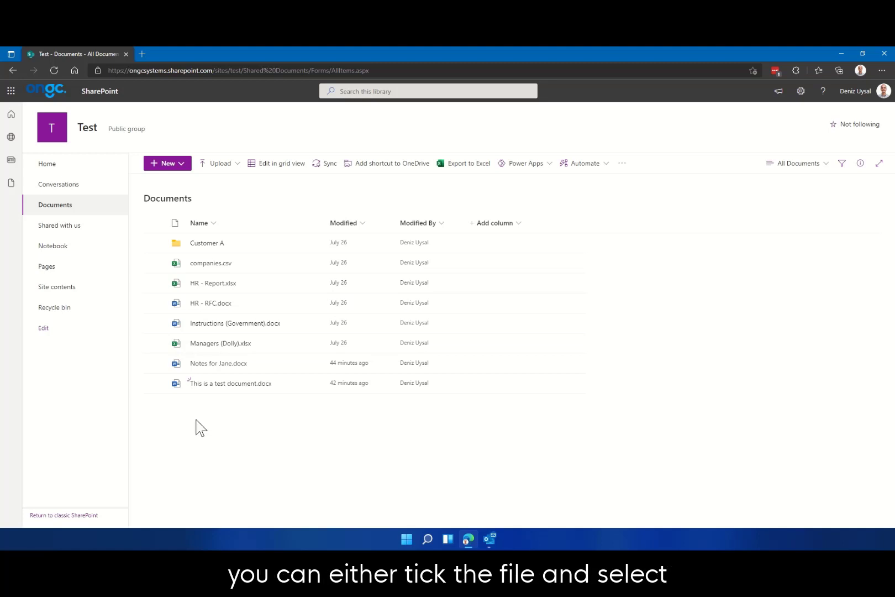
Share 'This is a test document.docx' from its right-click menu to bring up the Send link dialog
left_click(154, 384)
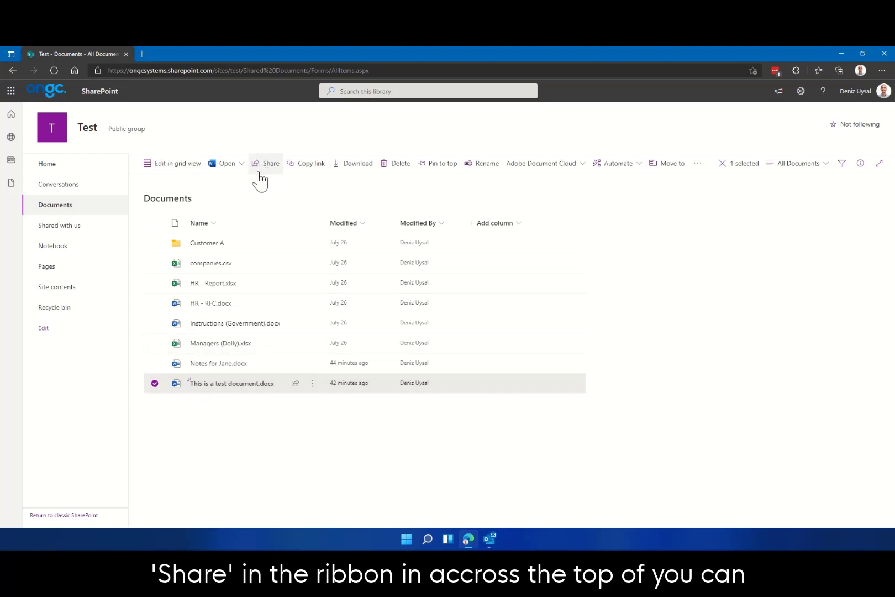
right_click(207, 387)
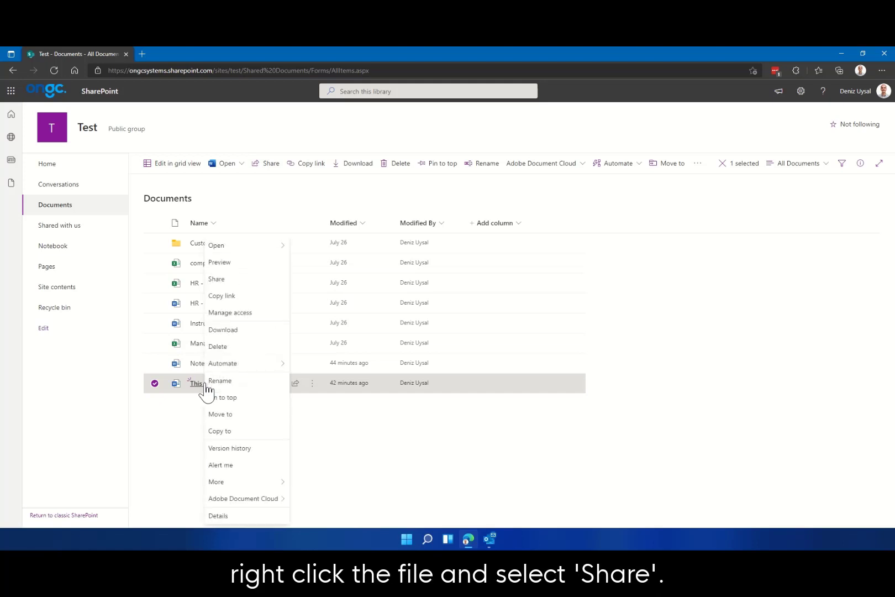
left_click(236, 293)
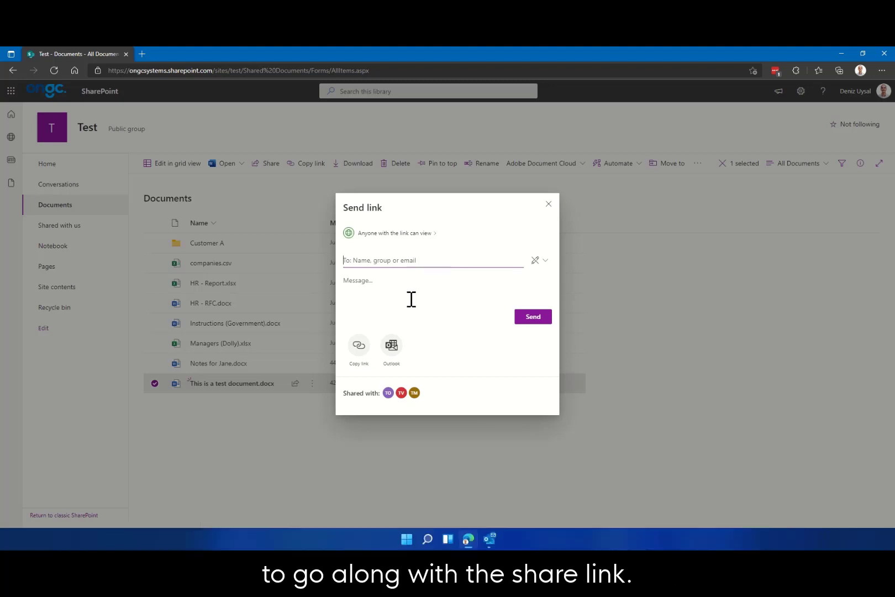
Apply link settings: Specific people with Allow editing on and downloads still allowed
left_click(425, 235)
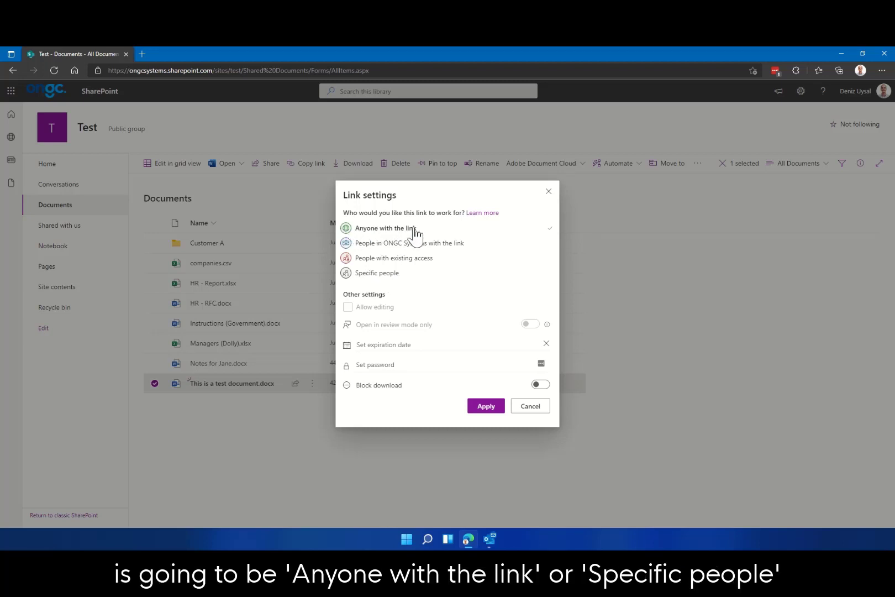
left_click(389, 274)
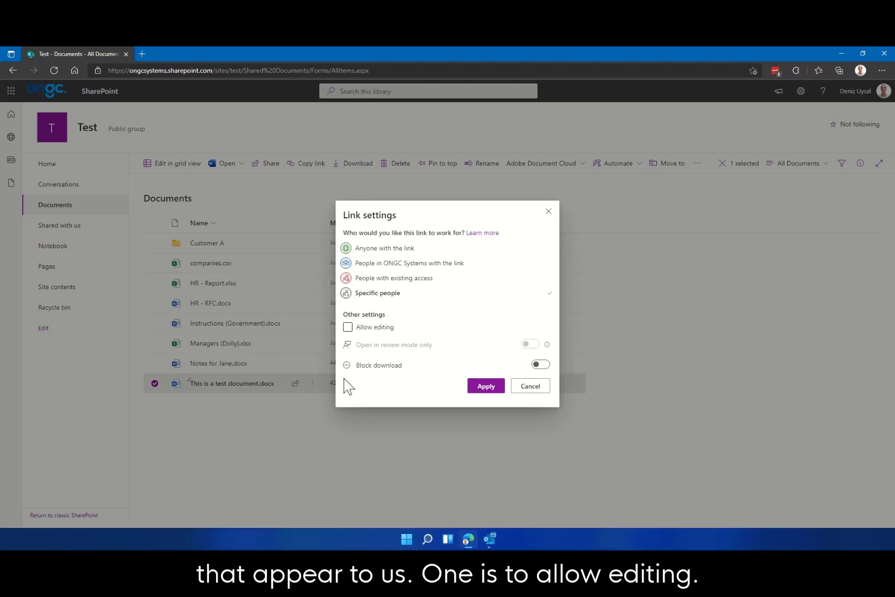
left_click(348, 327)
left_click(348, 327)
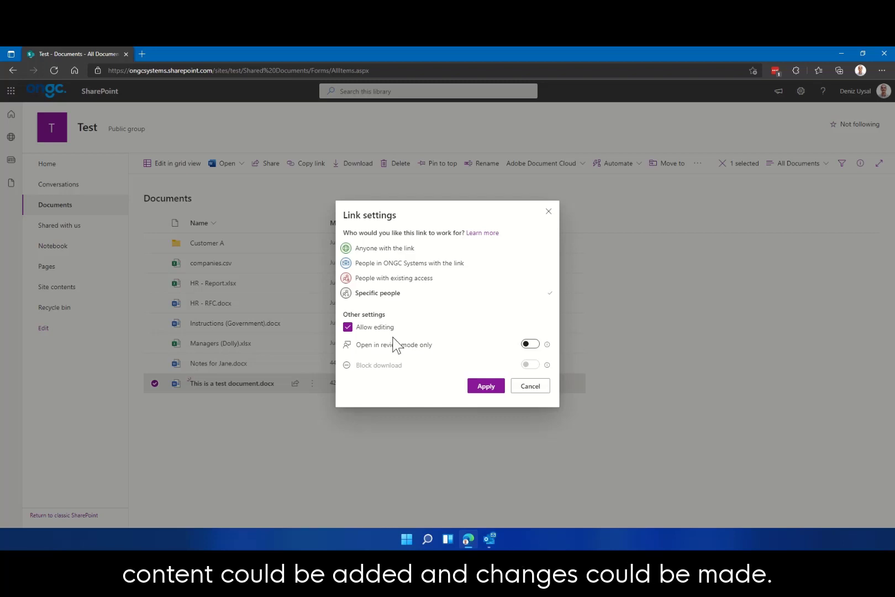
left_click(348, 327)
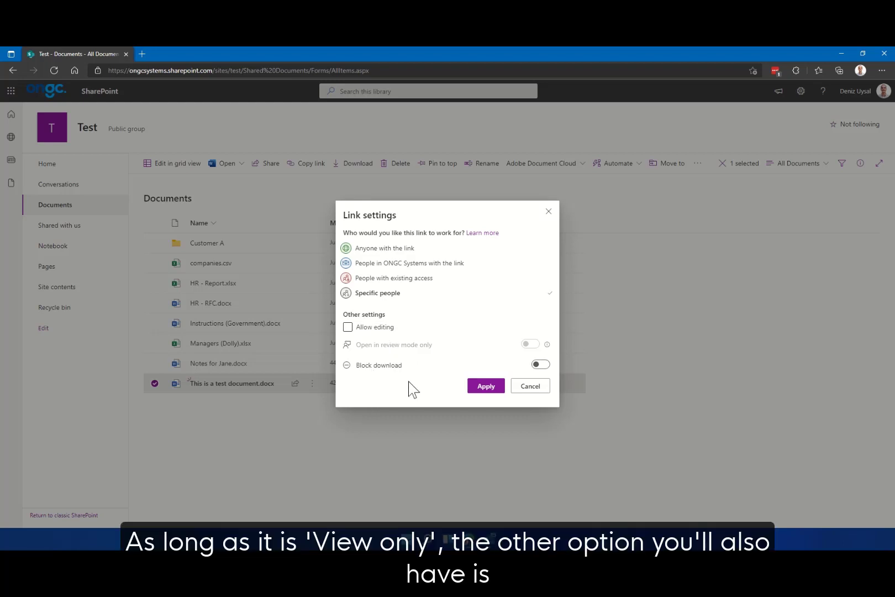
left_click(540, 364)
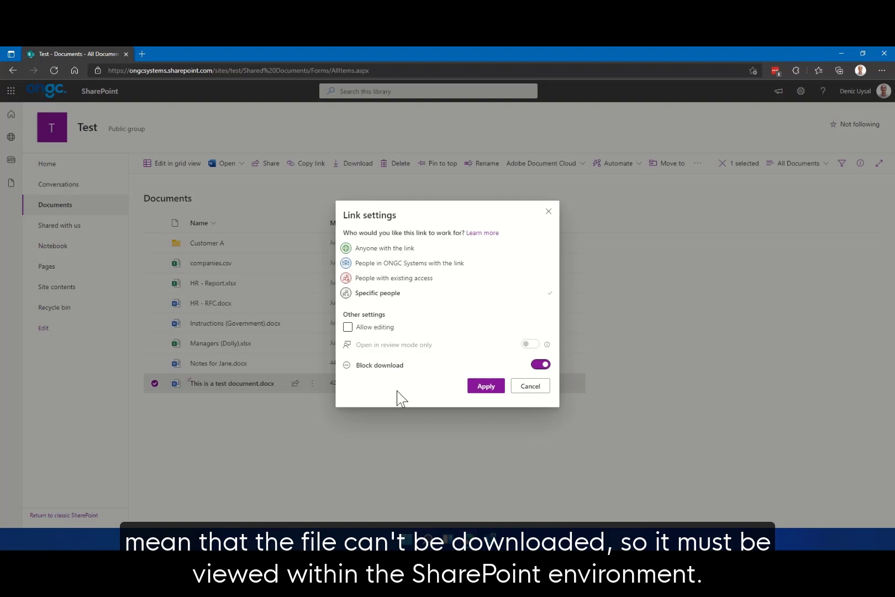
left_click(534, 366)
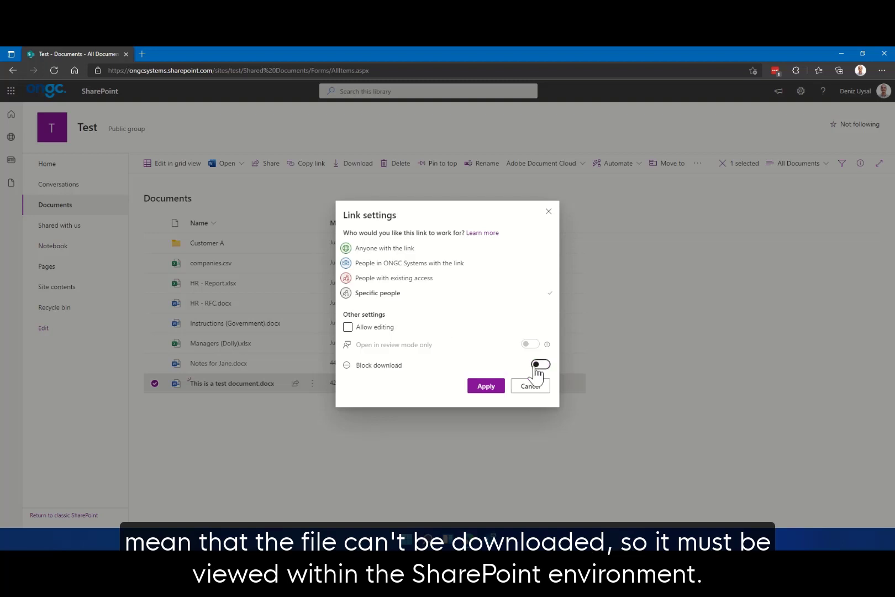
left_click(348, 327)
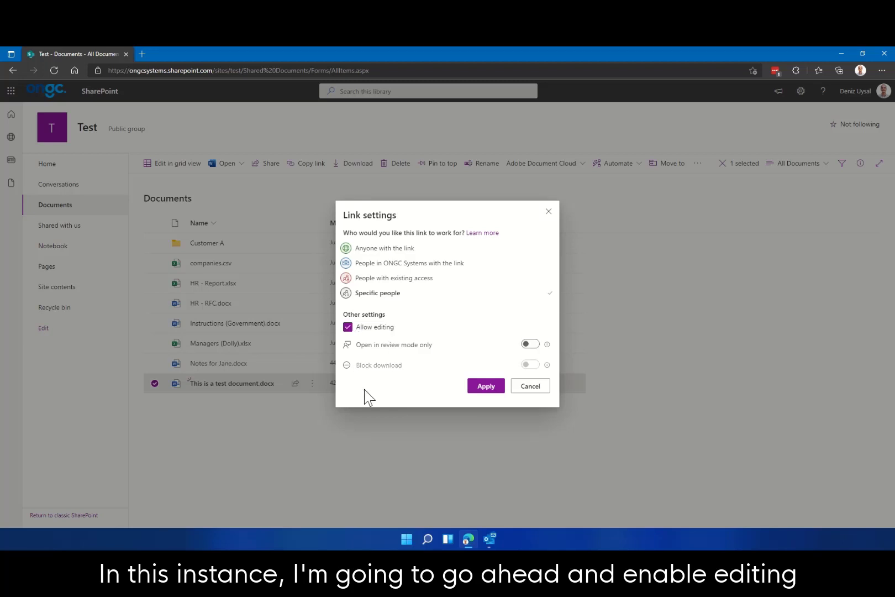
left_click(482, 389)
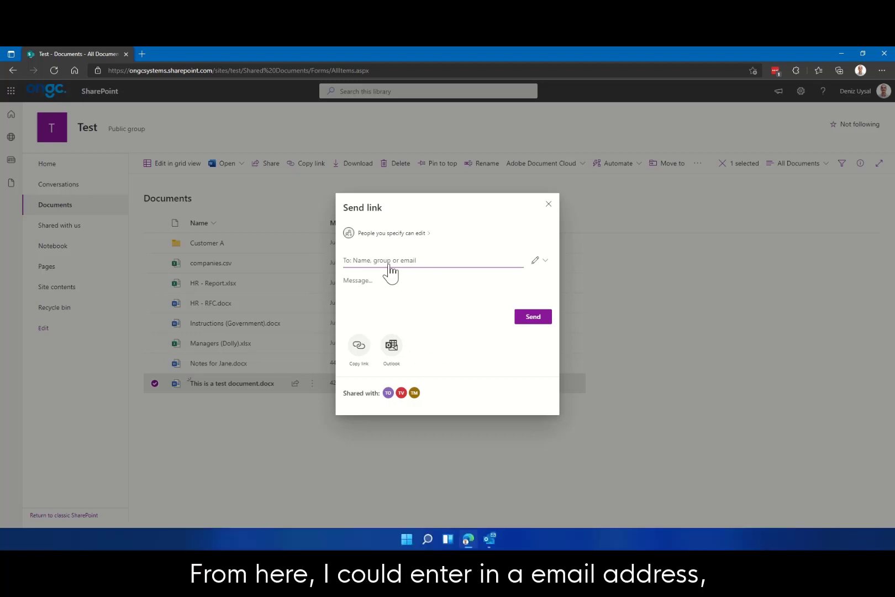
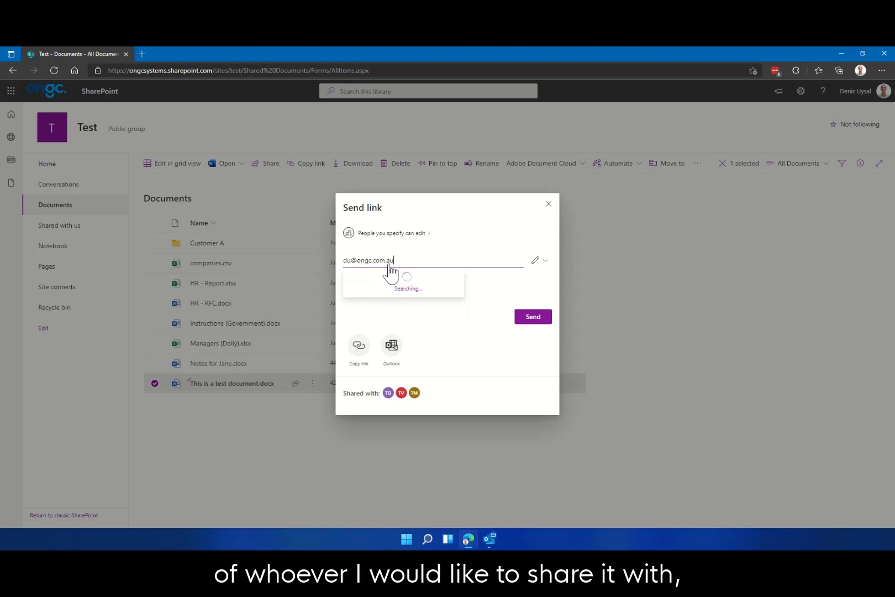
Send the link to the external recipient's e-mail with the message 'Please see attached file'
left_click(392, 282)
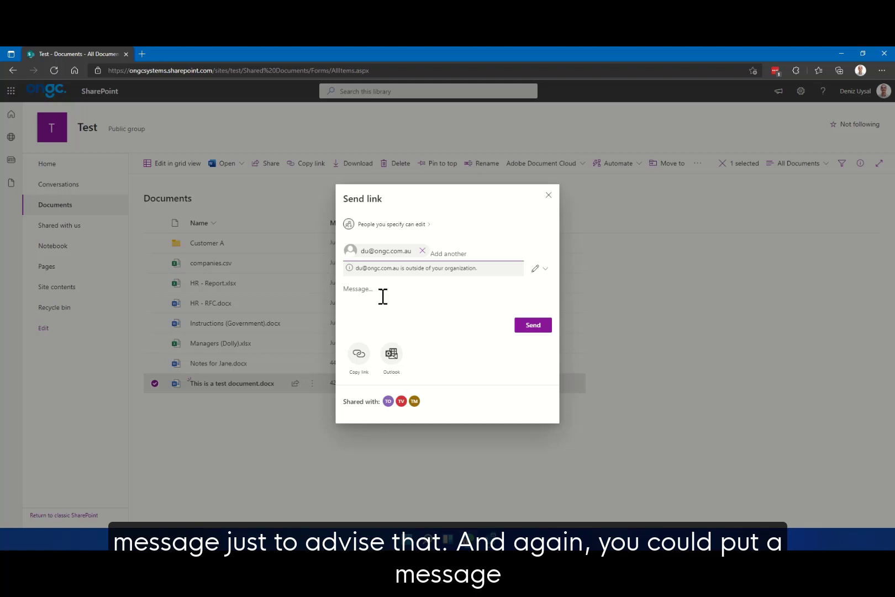
left_click(401, 297)
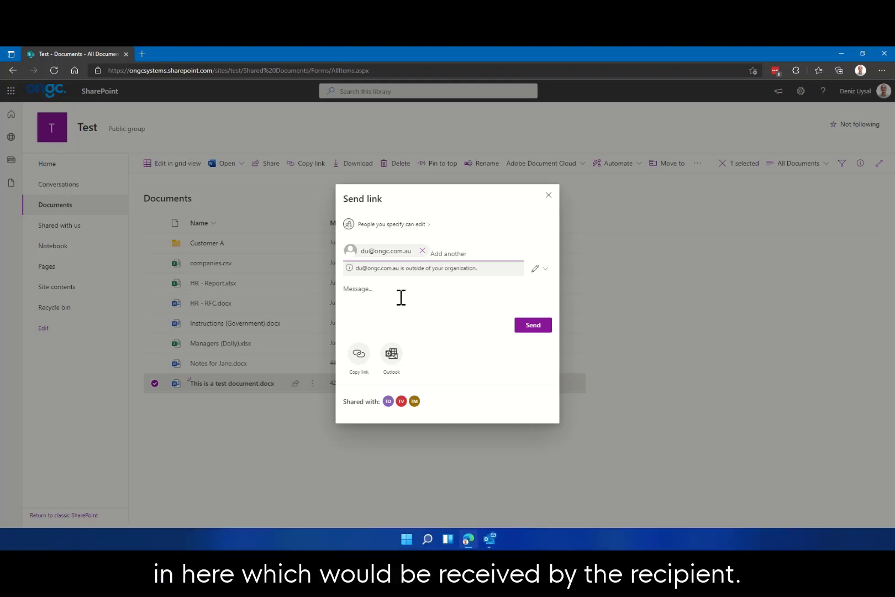
type("Please see attached file")
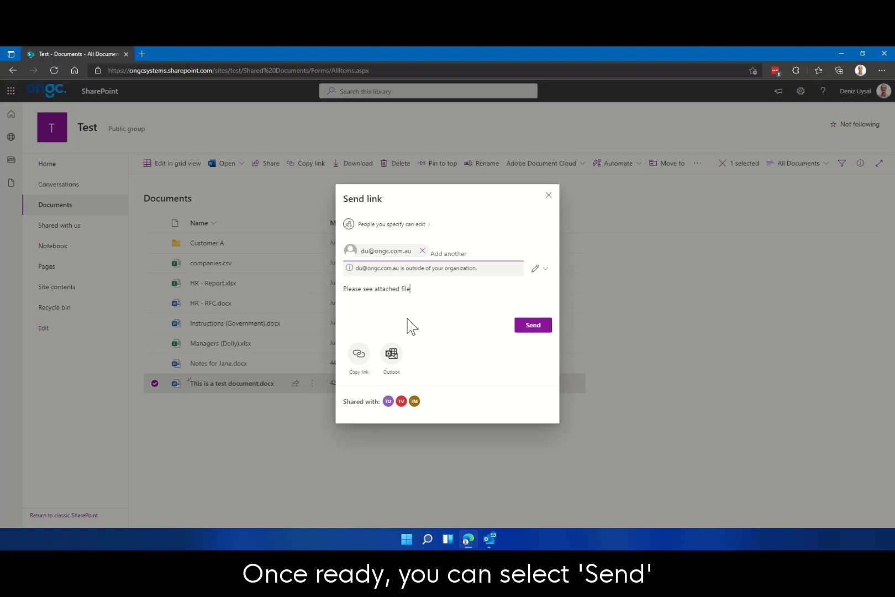
left_click(535, 327)
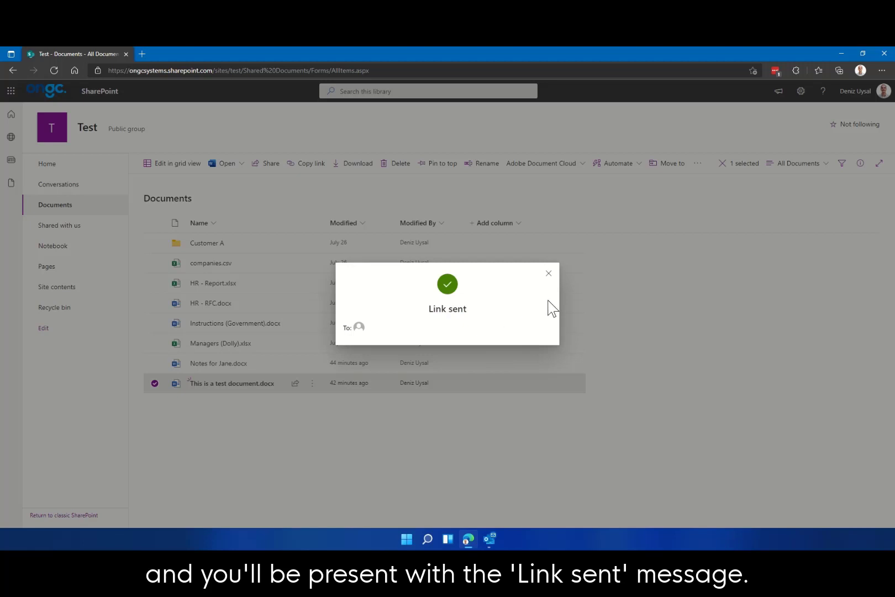
left_click(548, 273)
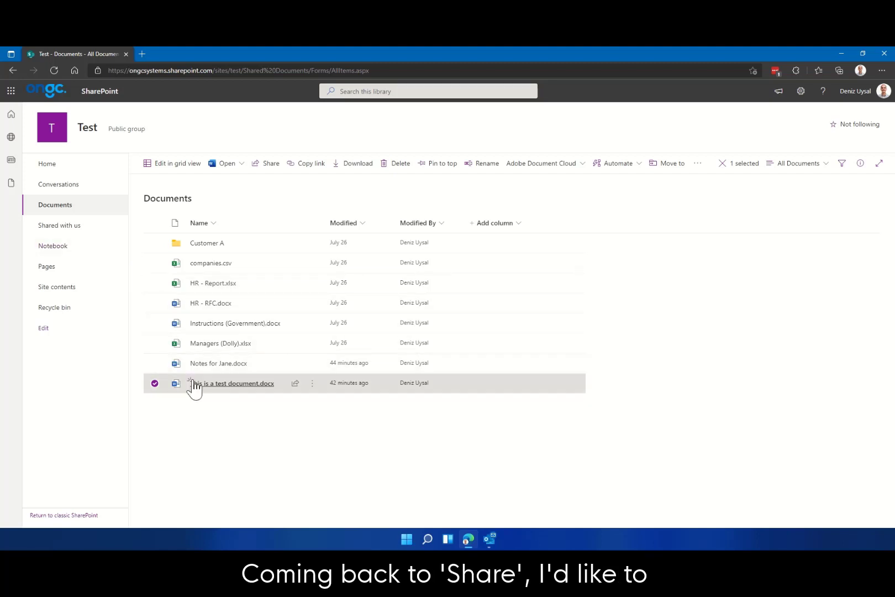
Reopen sharing and set the Anyone-with-the-link link to expire on Saturday, October 9, 2021
left_click(271, 164)
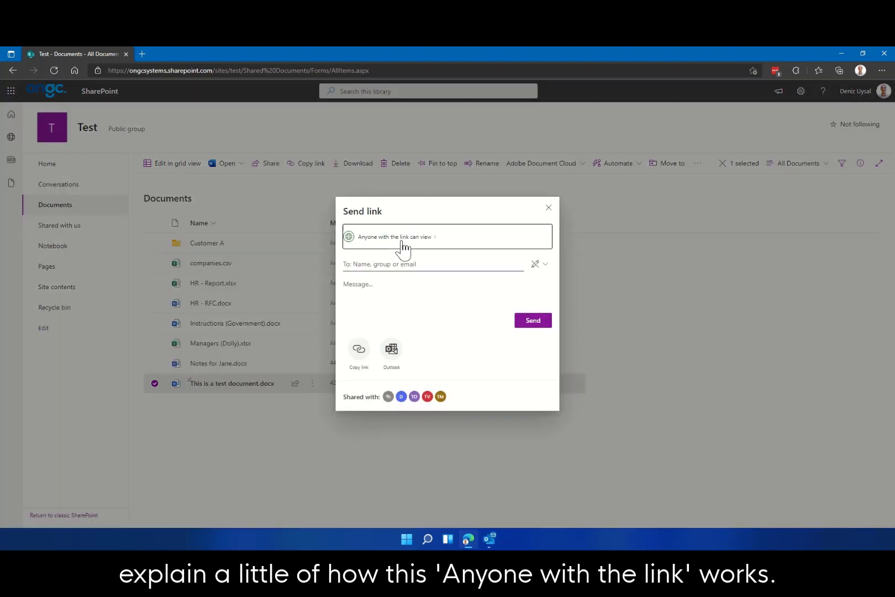
left_click(400, 239)
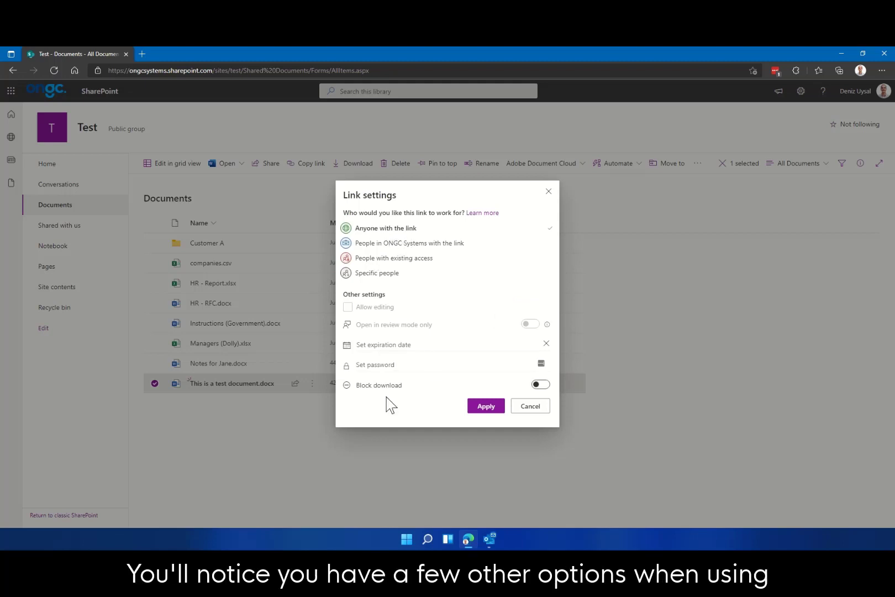
left_click(413, 346)
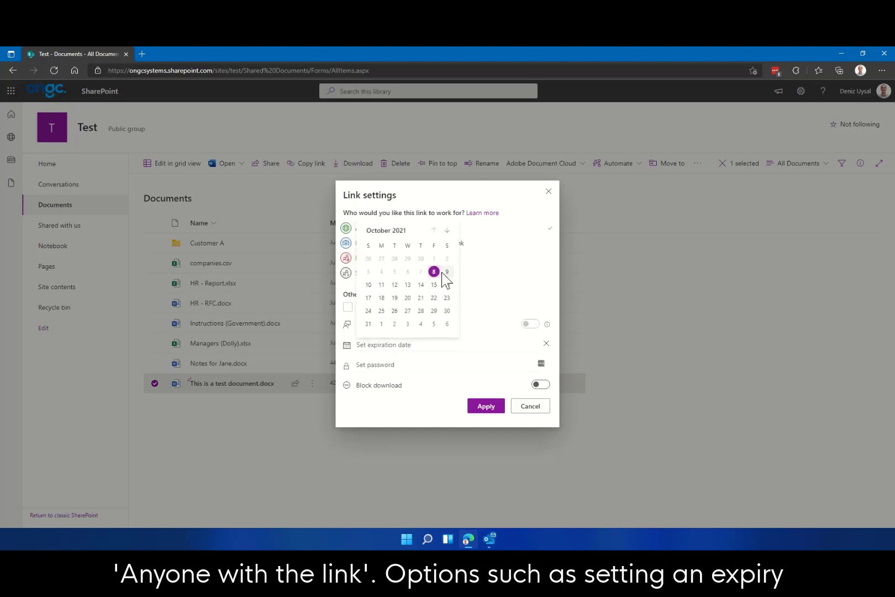
left_click(447, 272)
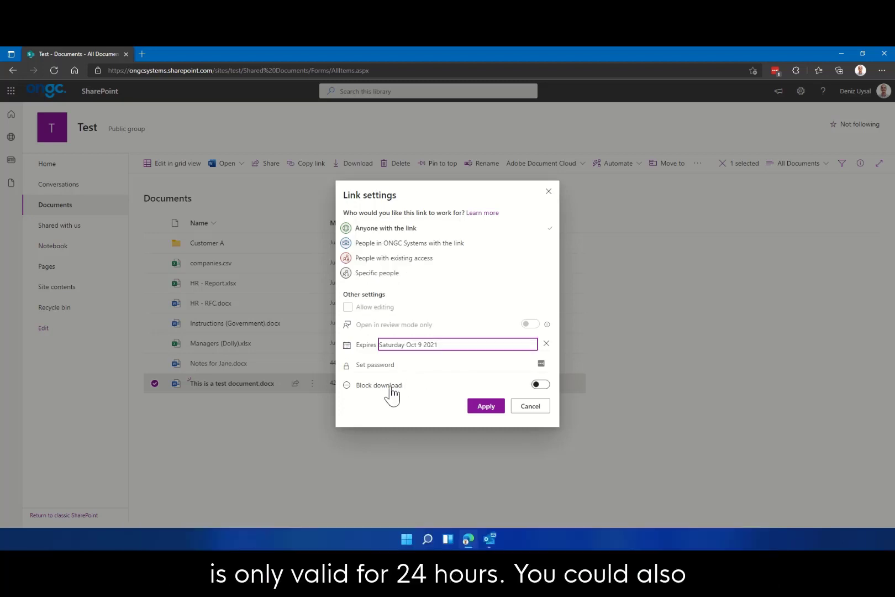
Try a password and Specific people, then cancel the changes and close the Send link dialog
left_click(386, 364)
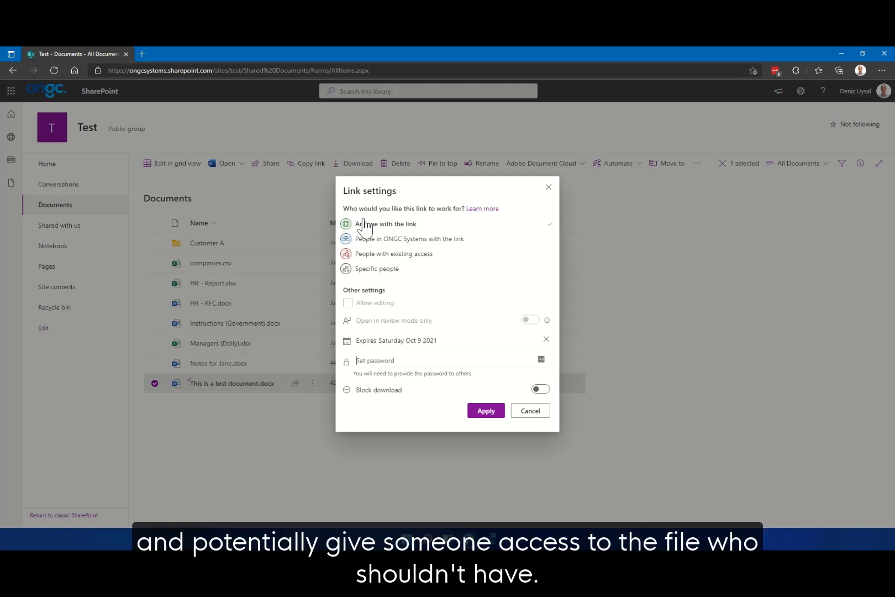
left_click(367, 271)
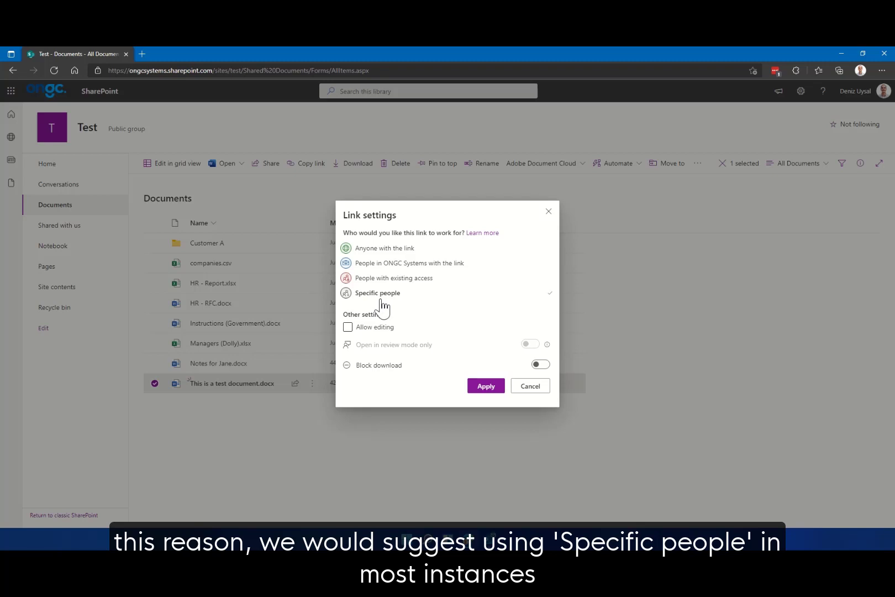
left_click(532, 387)
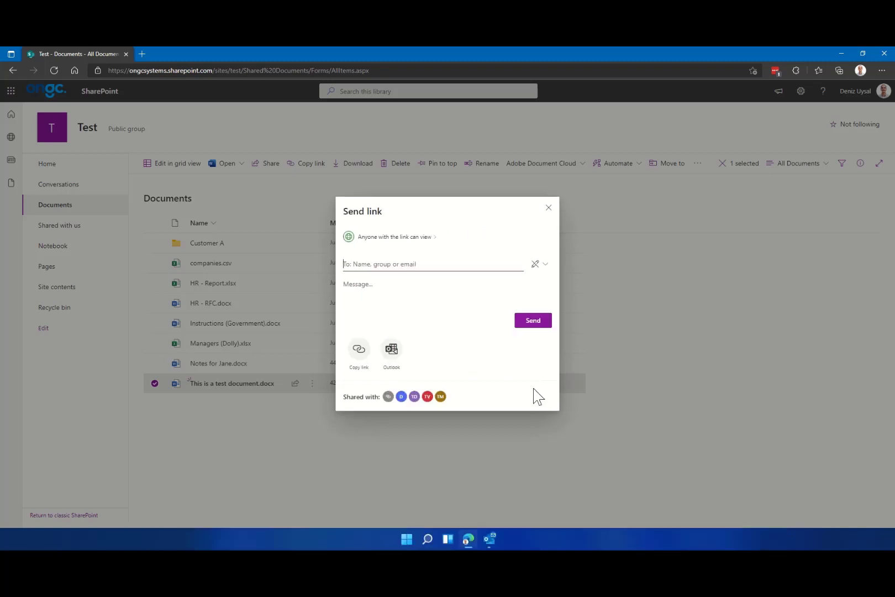
left_click(549, 208)
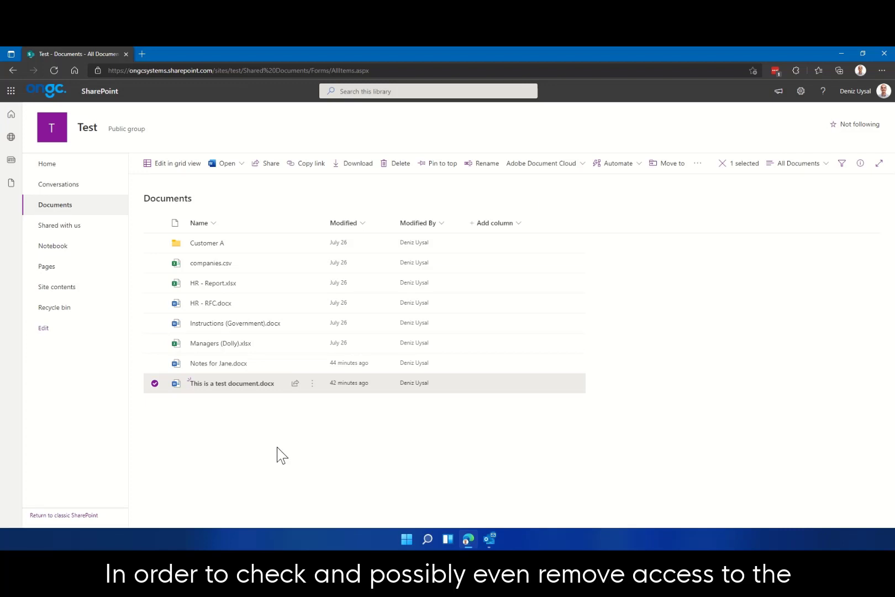
Open Manage access for the test document and expand then collapse the link's recipient list
right_click(227, 387)
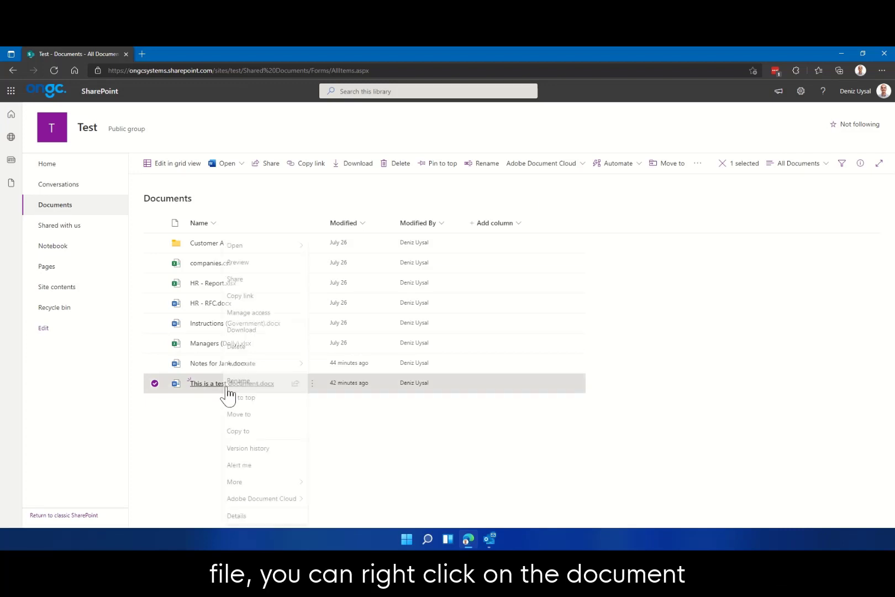
left_click(270, 318)
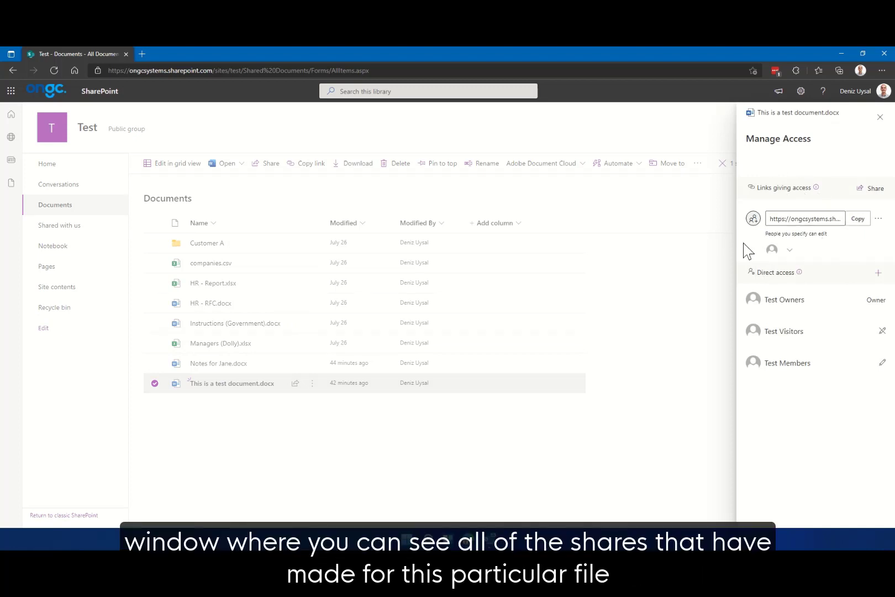
mouse_move(773, 256)
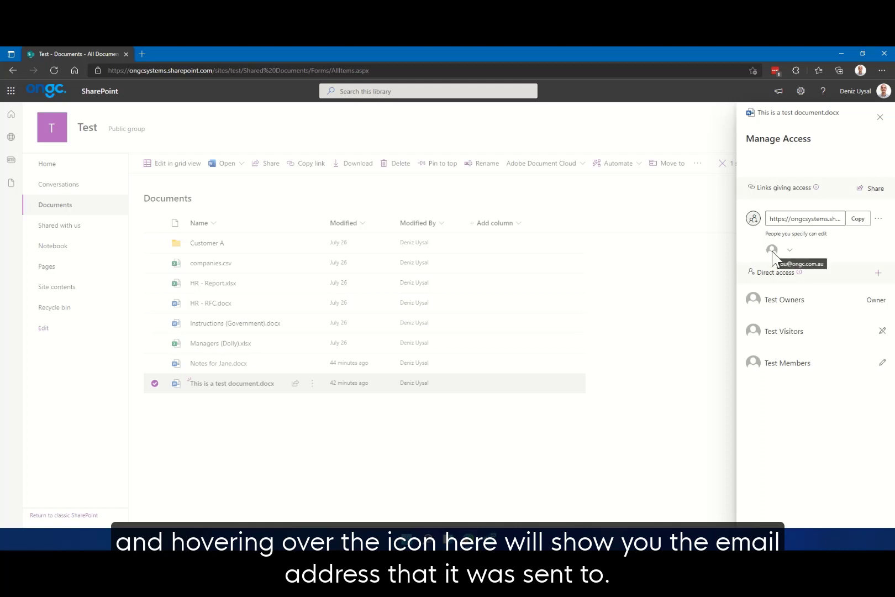
left_click(788, 250)
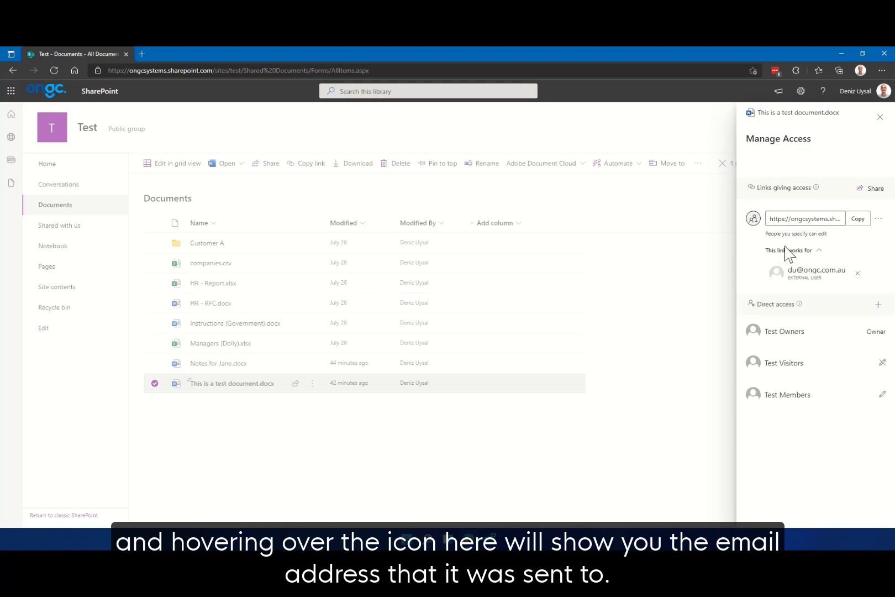
left_click(823, 255)
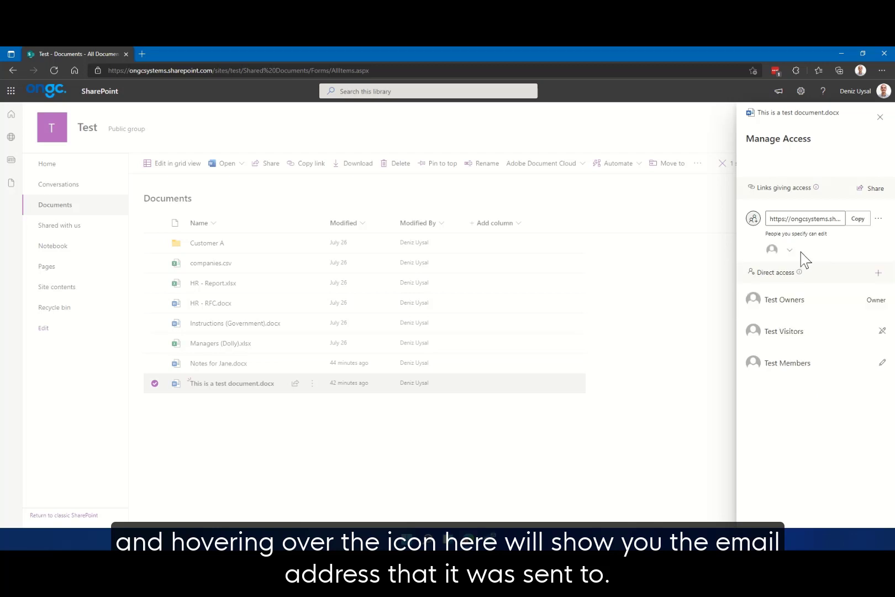
left_click(794, 256)
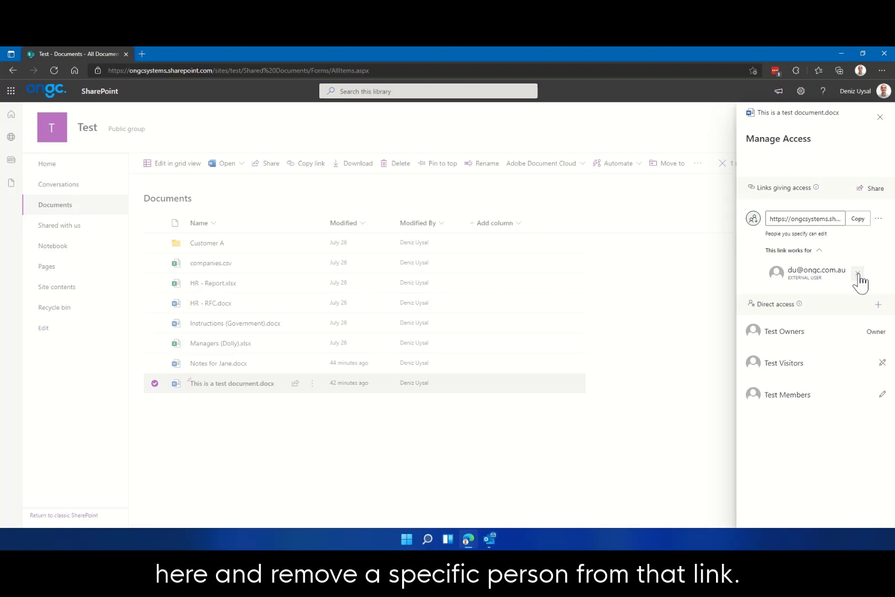
left_click(819, 251)
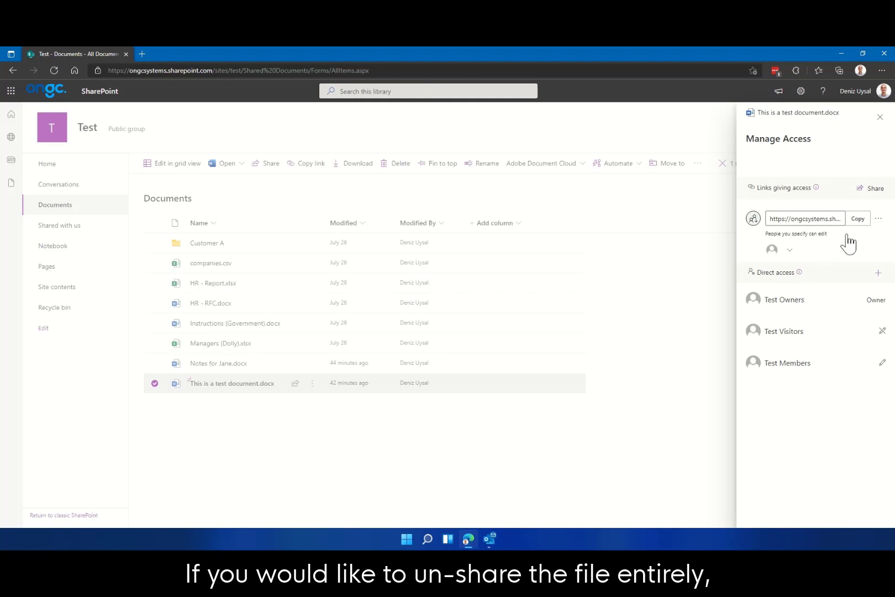
Change the sharing link's permission from Can edit to Can view, then start deleting the link
left_click(879, 221)
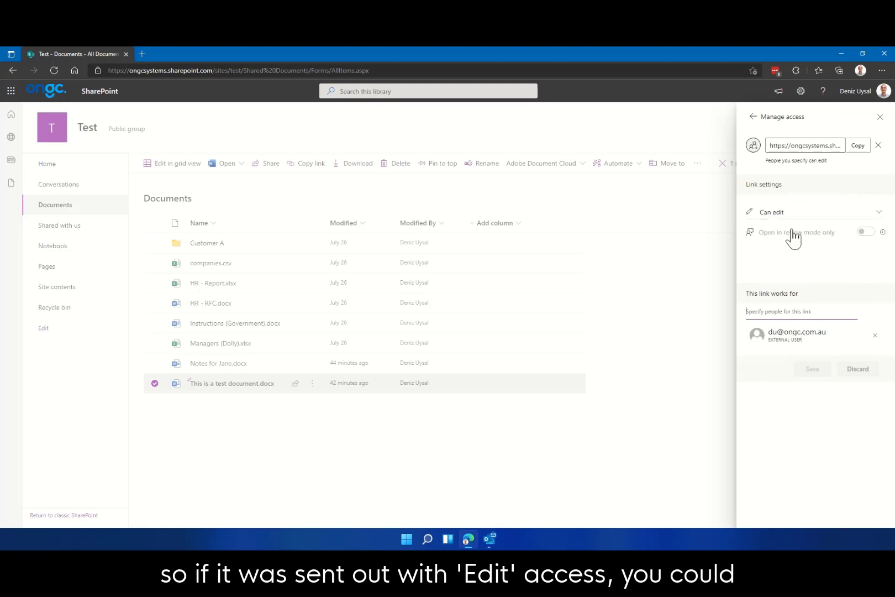
left_click(871, 215)
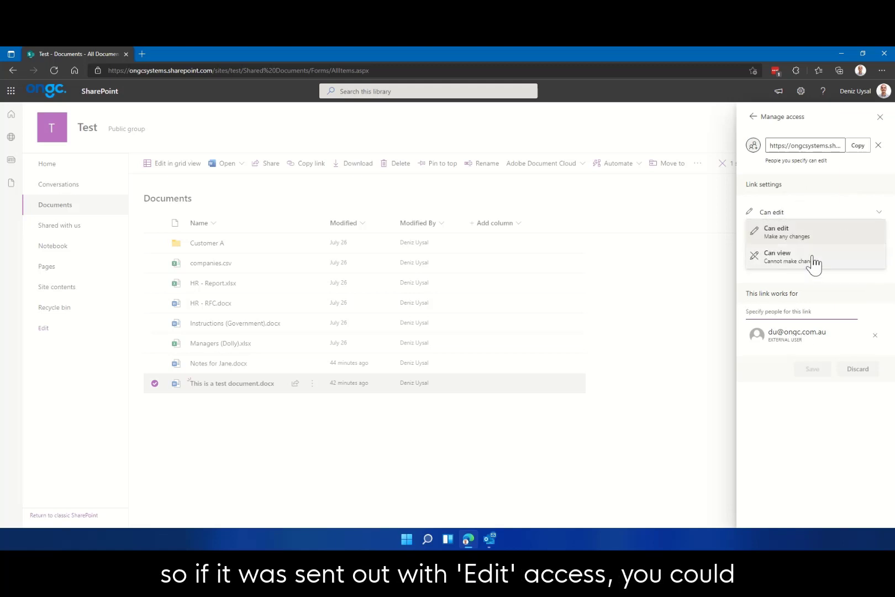
left_click(794, 261)
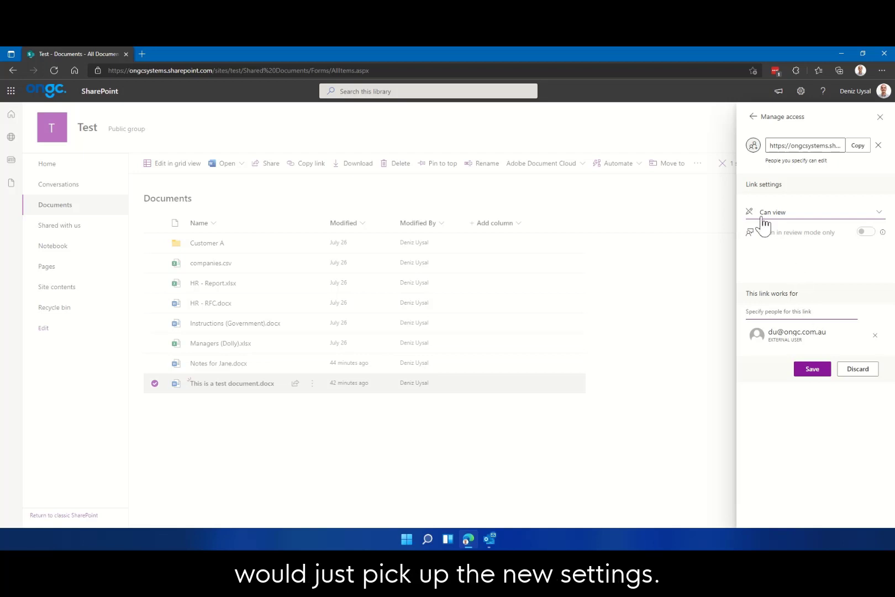
left_click(878, 145)
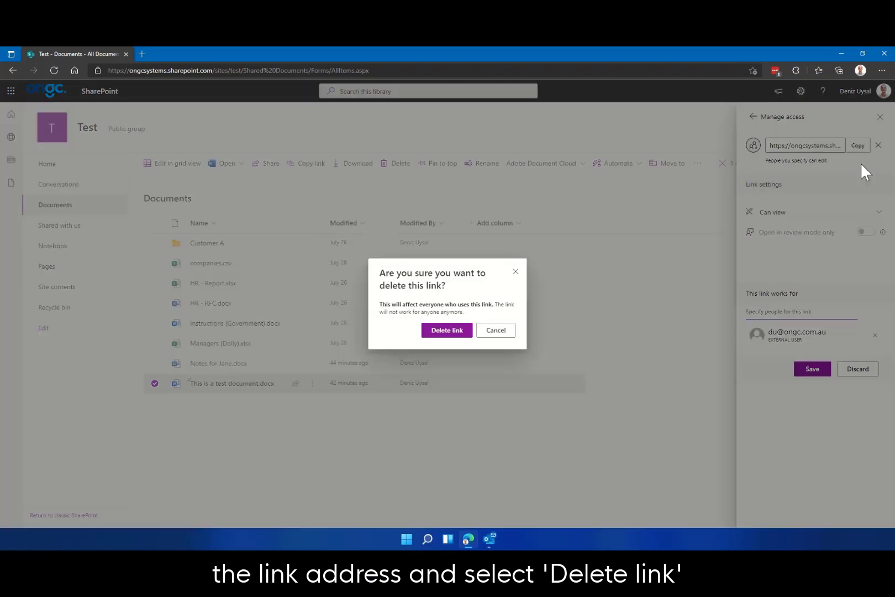
Confirm Delete link and close the Manage Access panel
left_click(445, 331)
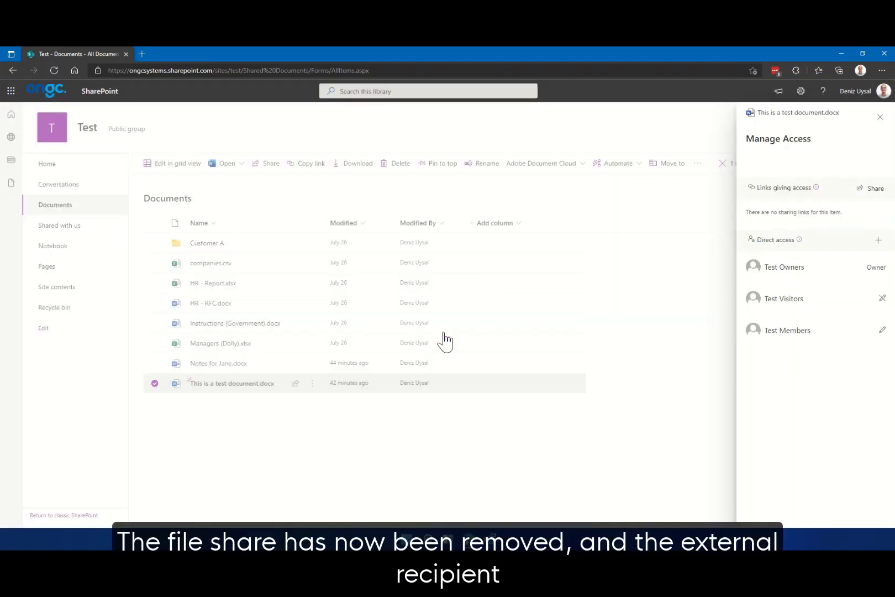
left_click(880, 116)
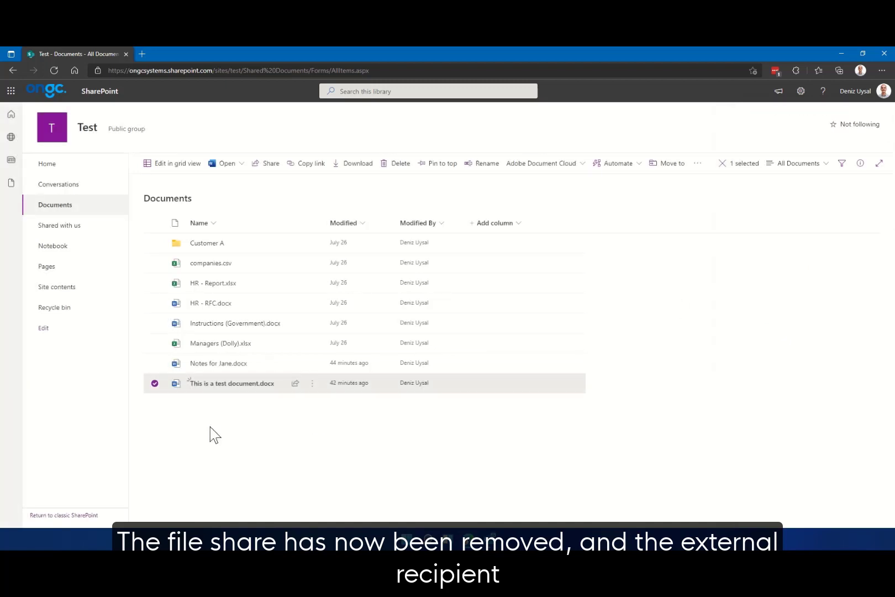